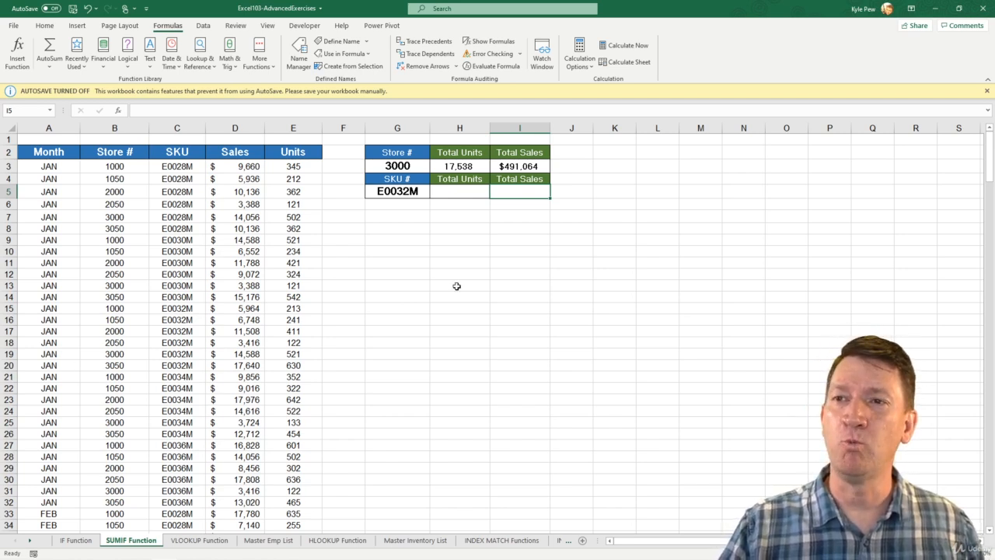
- Open the VLOOKUP Function worksheet and enlarge its employee table
click(205, 544)
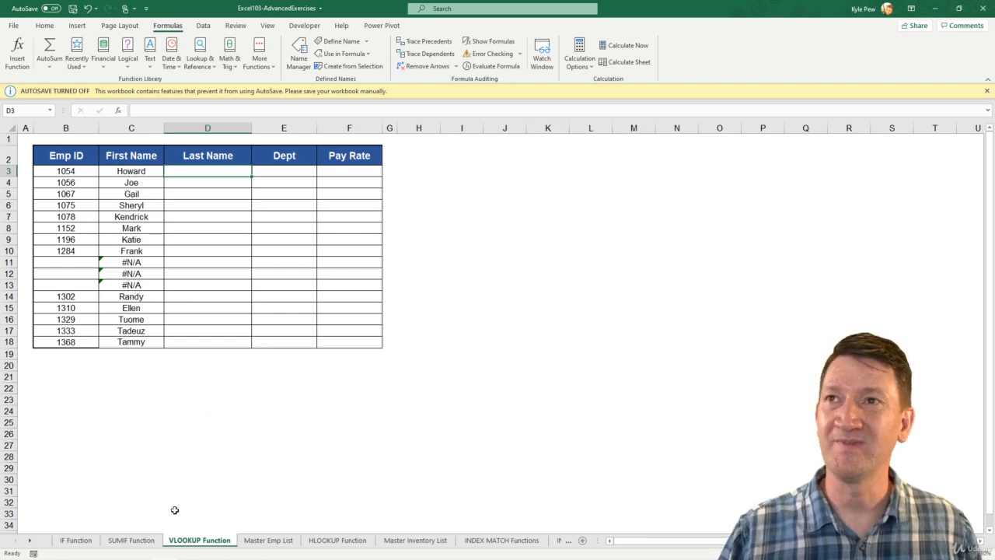
scroll(142, 354, up, 2)
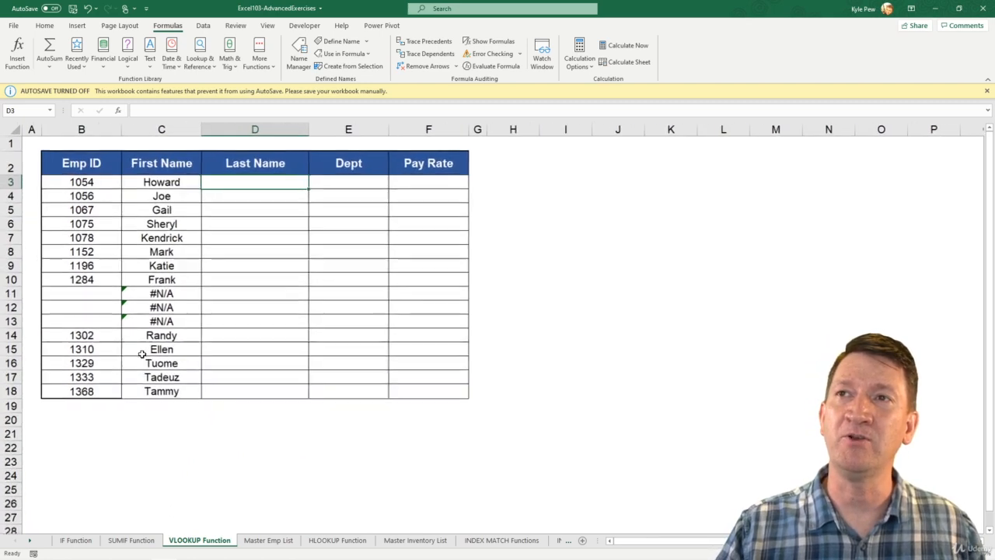
scroll(142, 354, up, 1)
scroll(142, 354, up, 1)
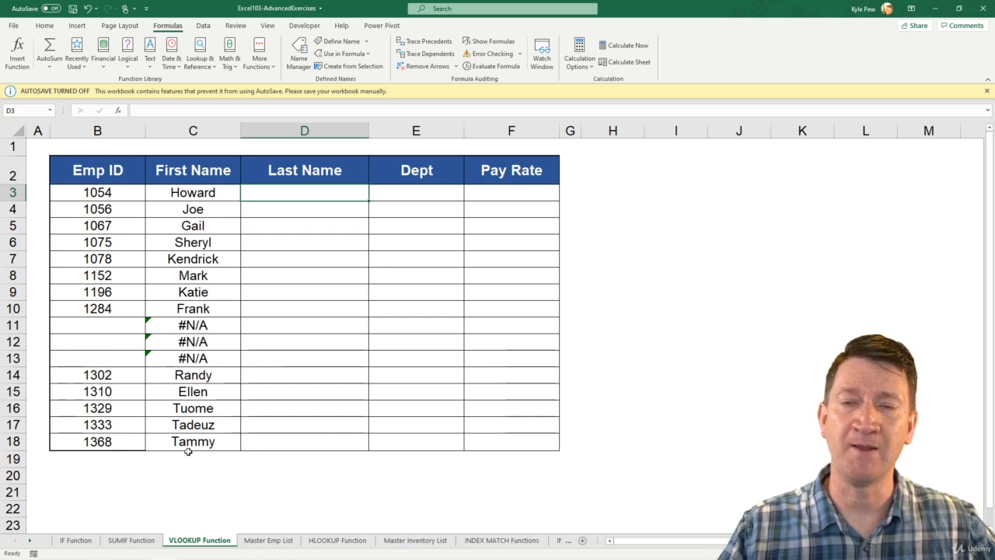
- Examine the VLOOKUP formula in C3 and its source data on the Master Emp List sheet
click(189, 195)
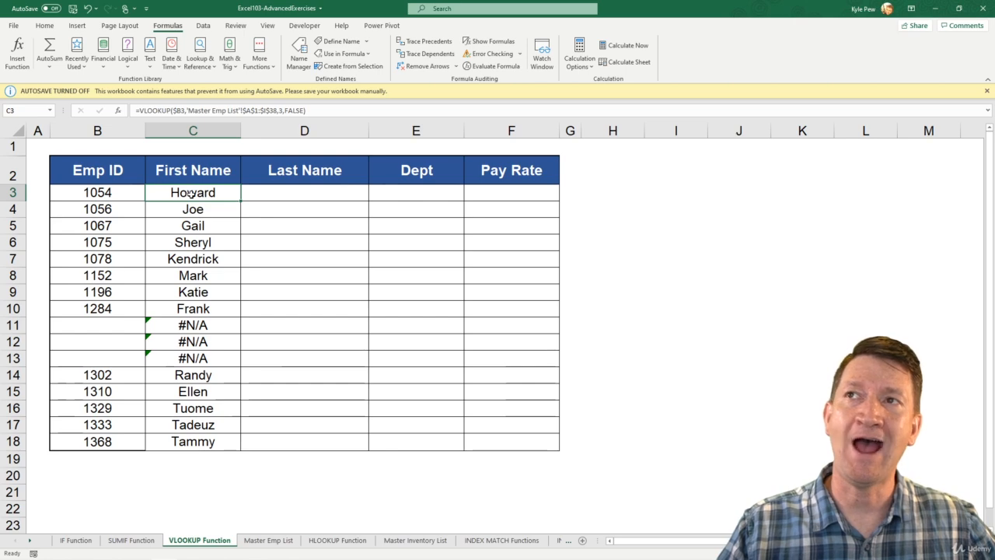
double_click(201, 194)
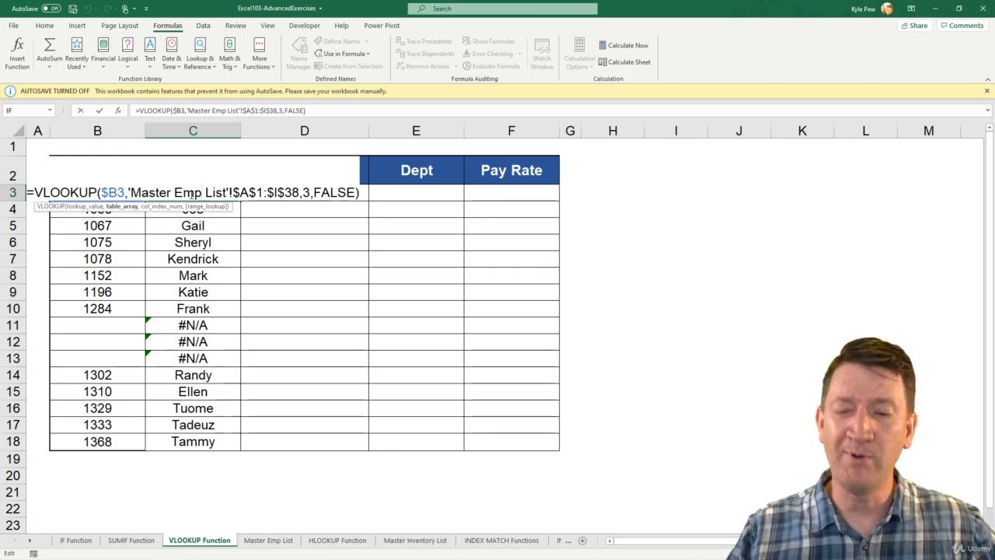
key(Return)
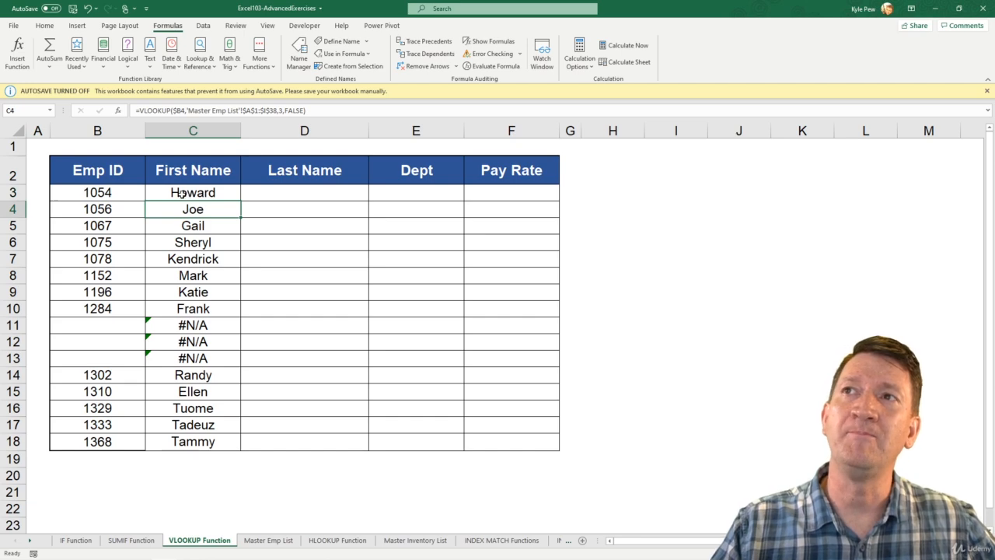
click(186, 194)
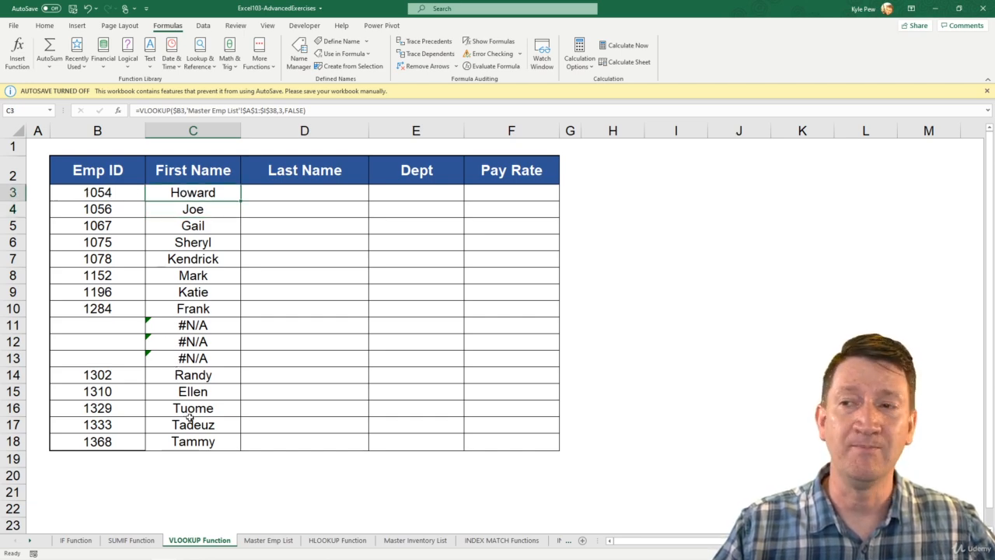
click(269, 541)
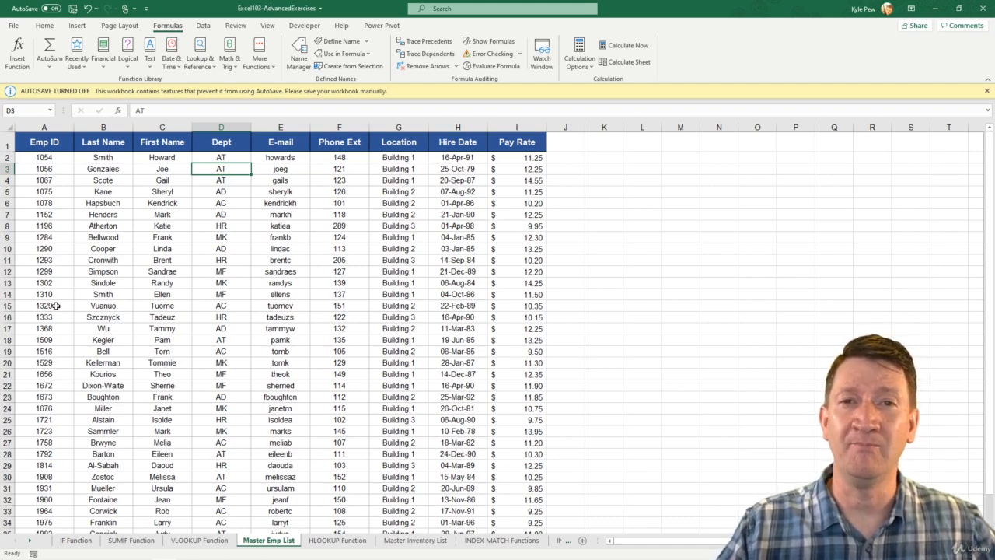
click(199, 541)
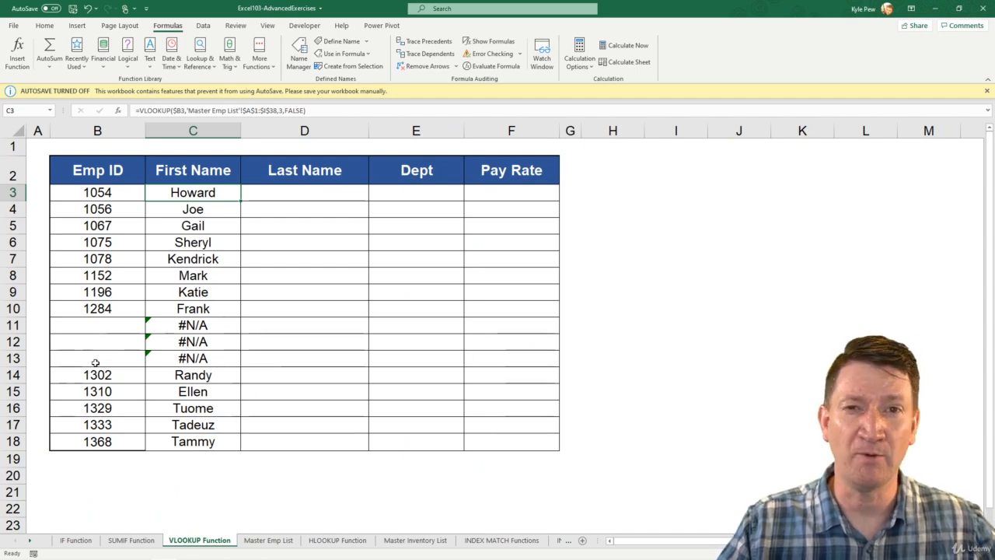
- Test 100 as the Emp ID in B11 against the Master Emp List, and clear the entry again
click(91, 331)
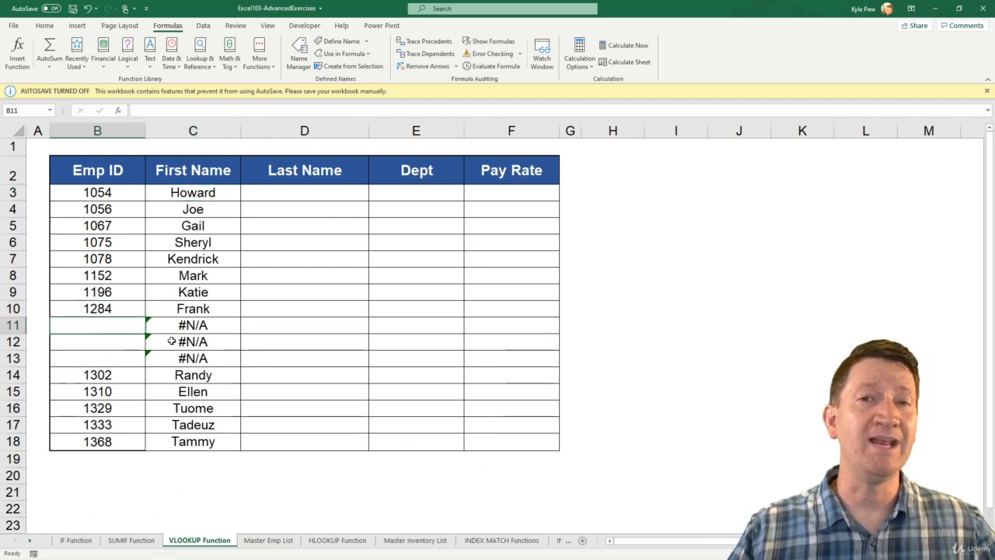
text(1000)
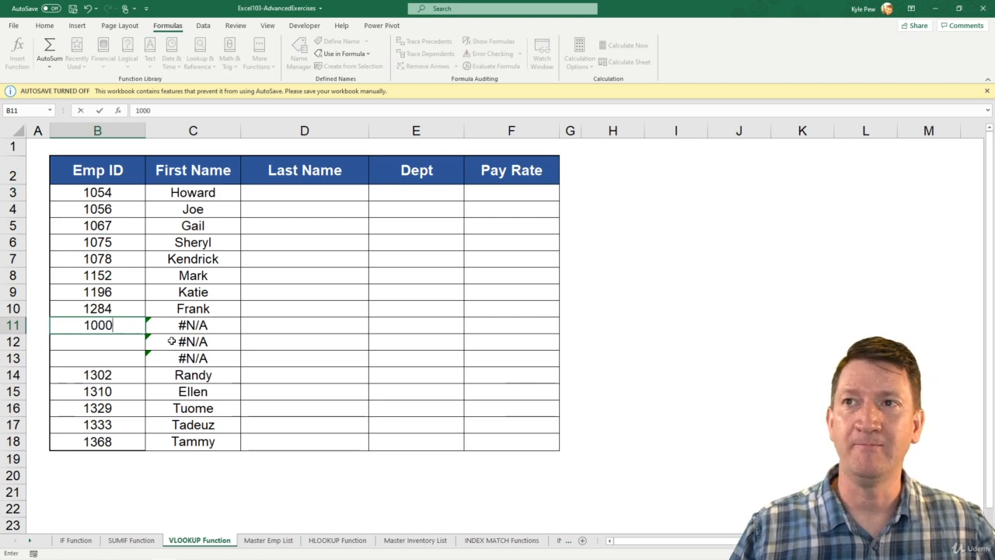
key(BackSpace)
key(Return)
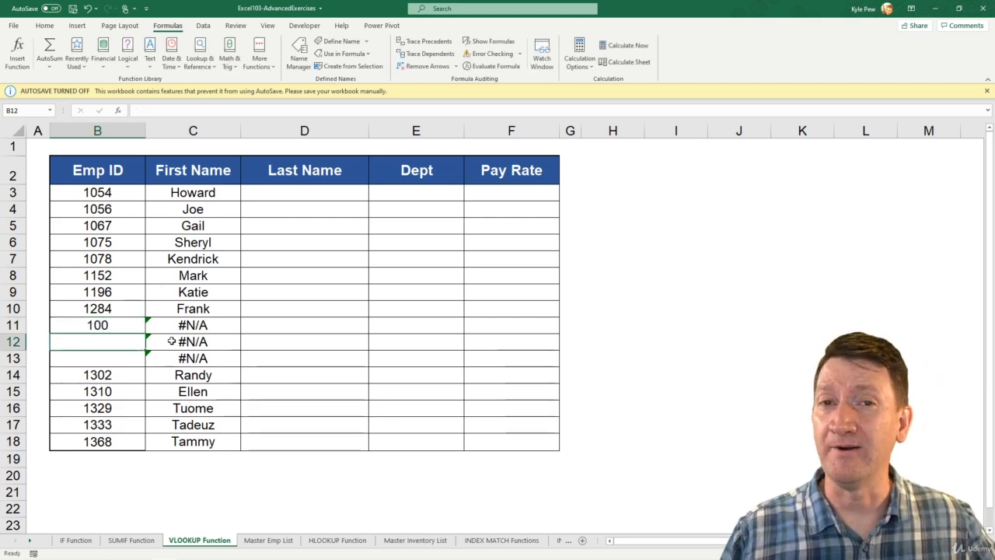
click(268, 539)
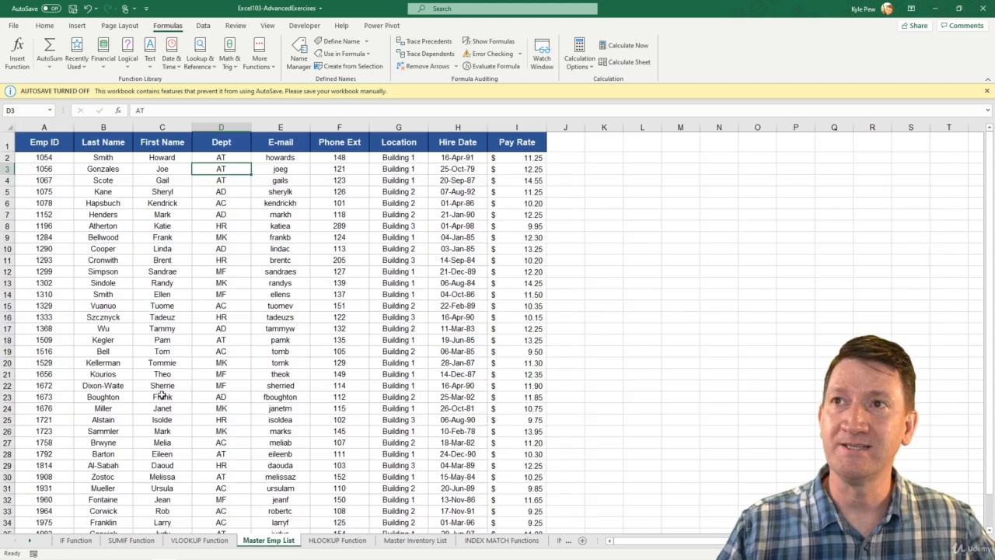
click(186, 538)
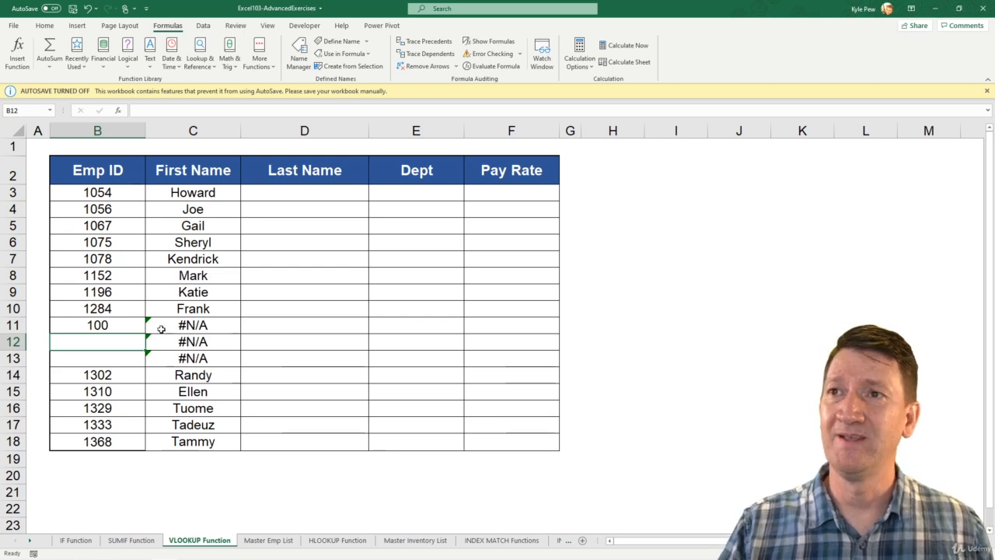
click(129, 327)
key(Delete)
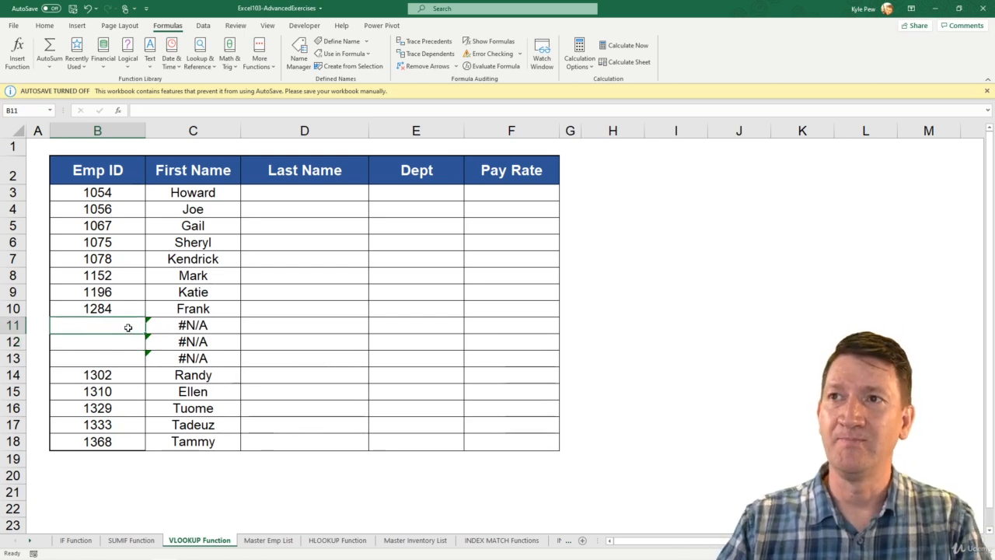
- Insert an opening IFERROR( in front of the VLOOKUP function in the formula of C3
click(170, 194)
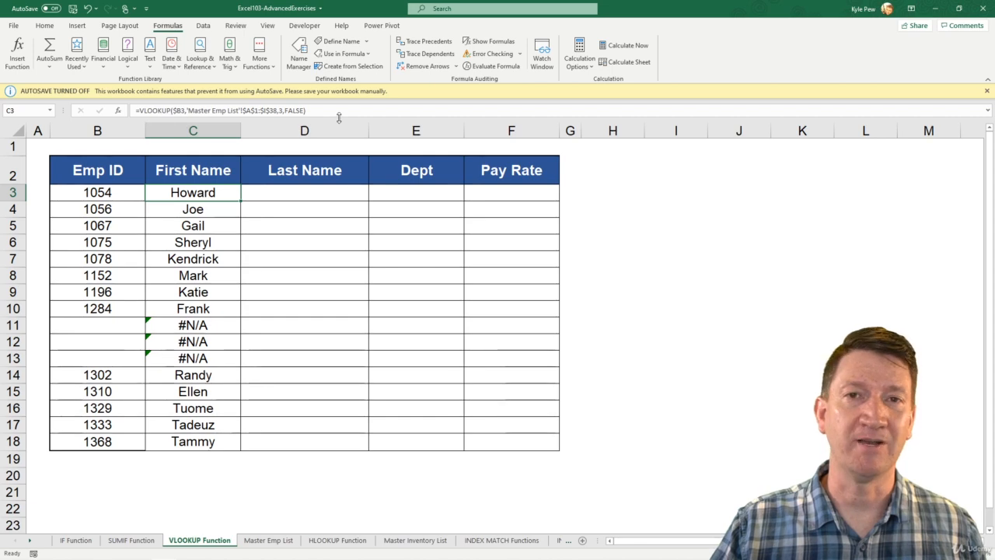
click(140, 110)
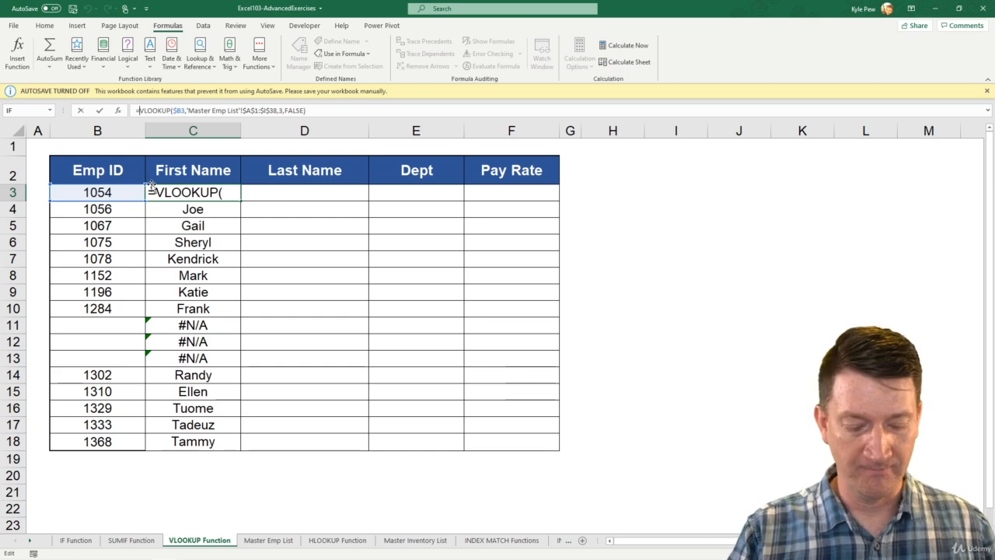
text(IFERR)
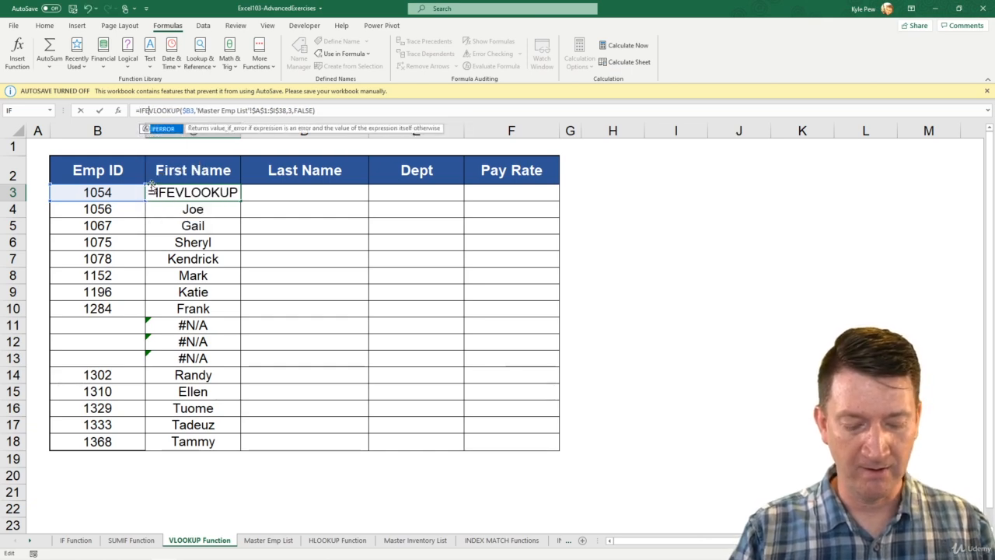
text(OR)
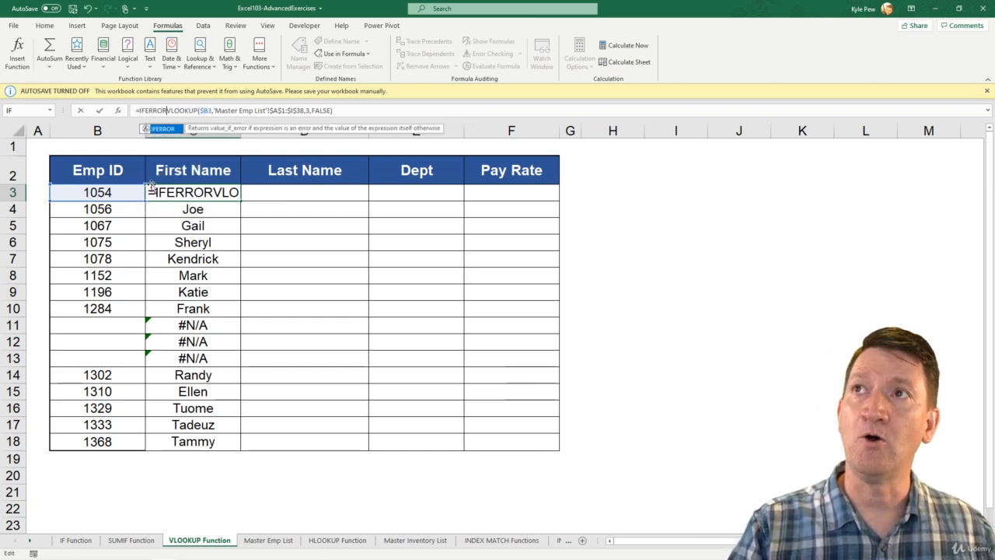
text(()
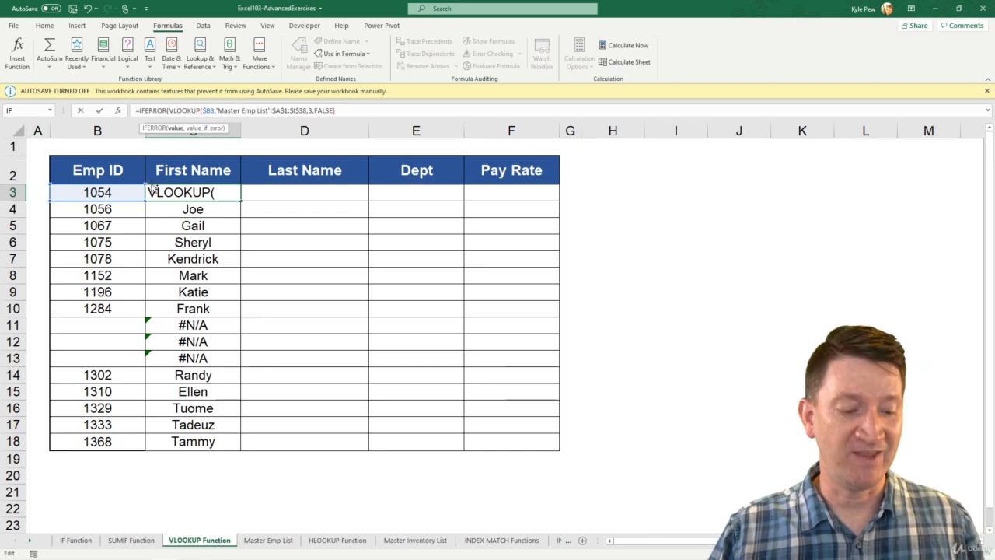
drag(174, 133, 174, 186)
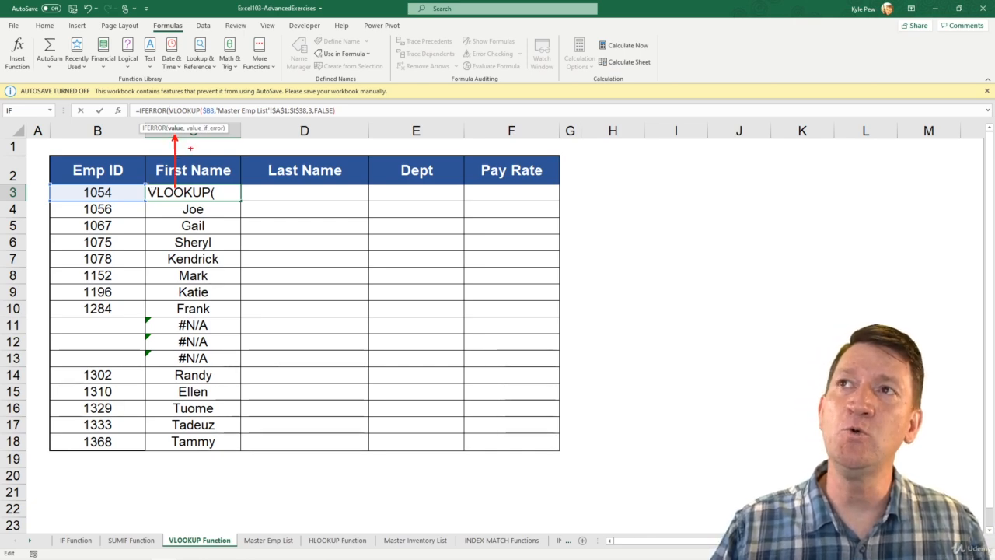
drag(207, 138, 252, 181)
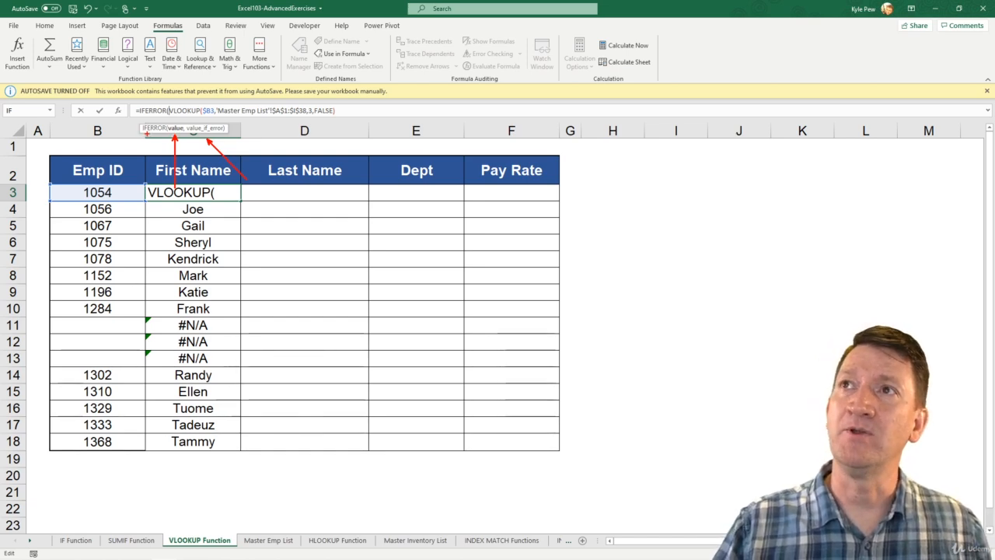
drag(173, 114, 335, 114)
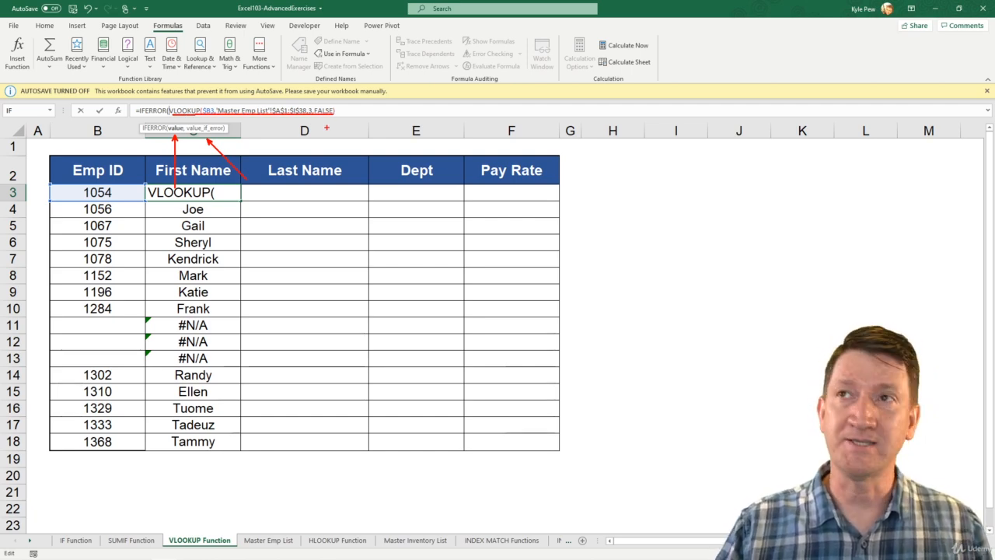
drag(218, 134, 253, 151)
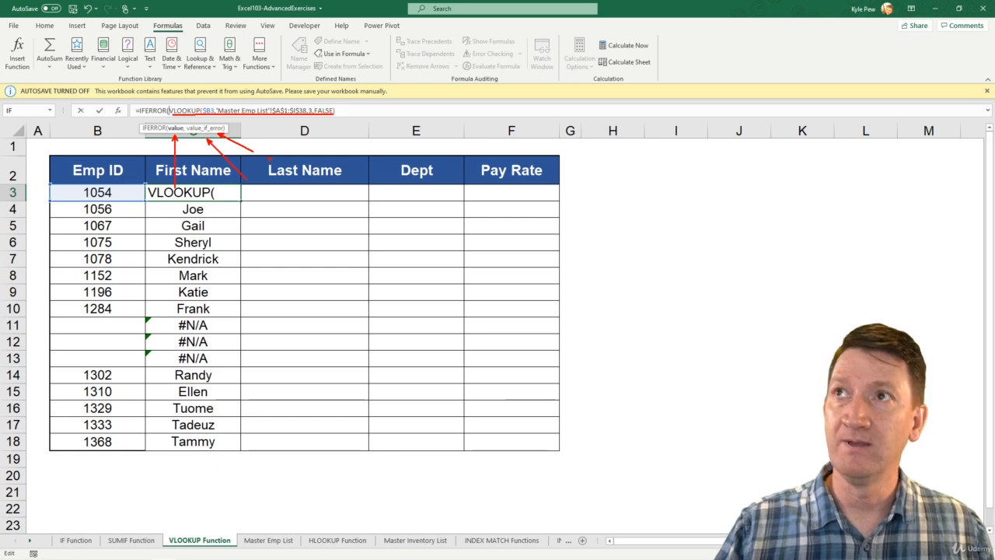
- Complete the IFERROR formula in C3 with "EMP ID NOT FOUND" as its value_if_error argument
click(343, 111)
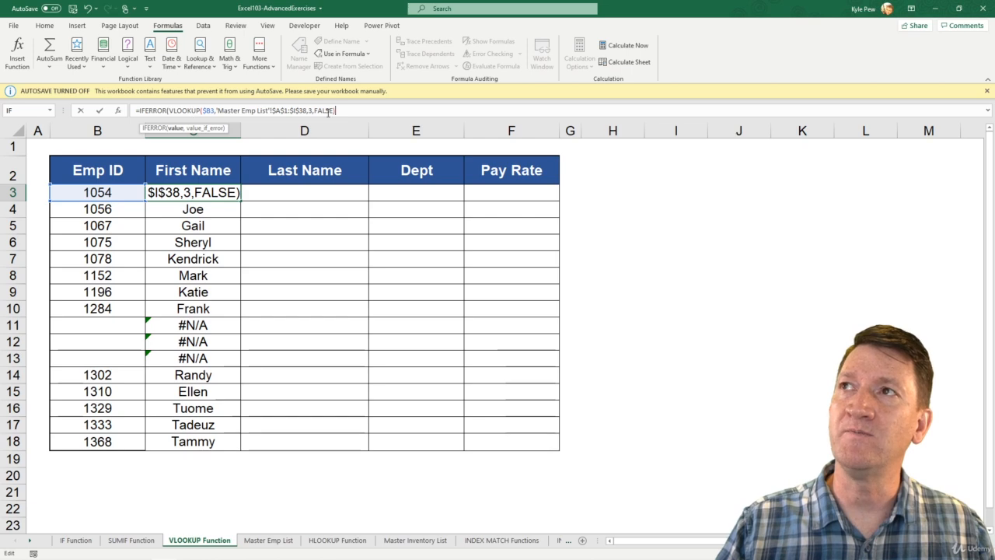
text(,)
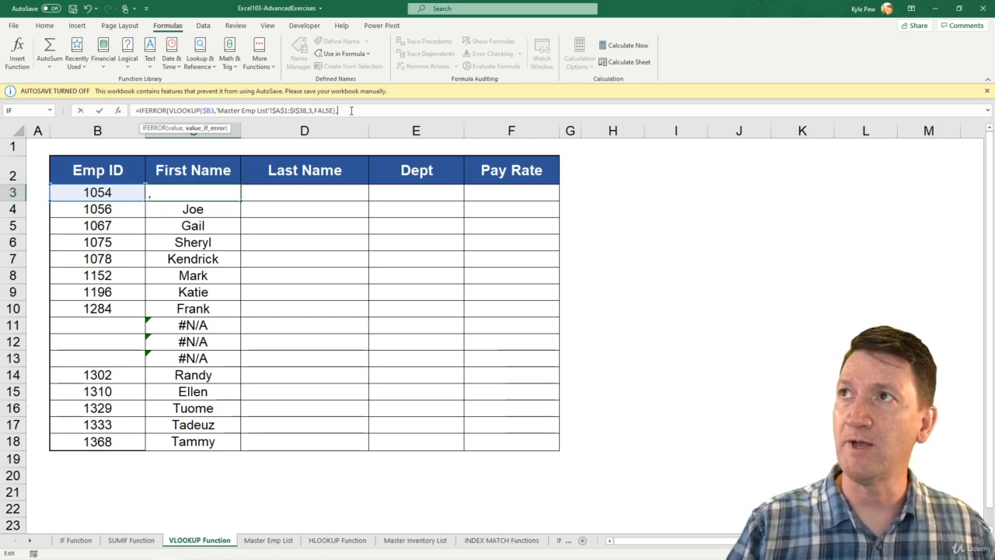
text(")
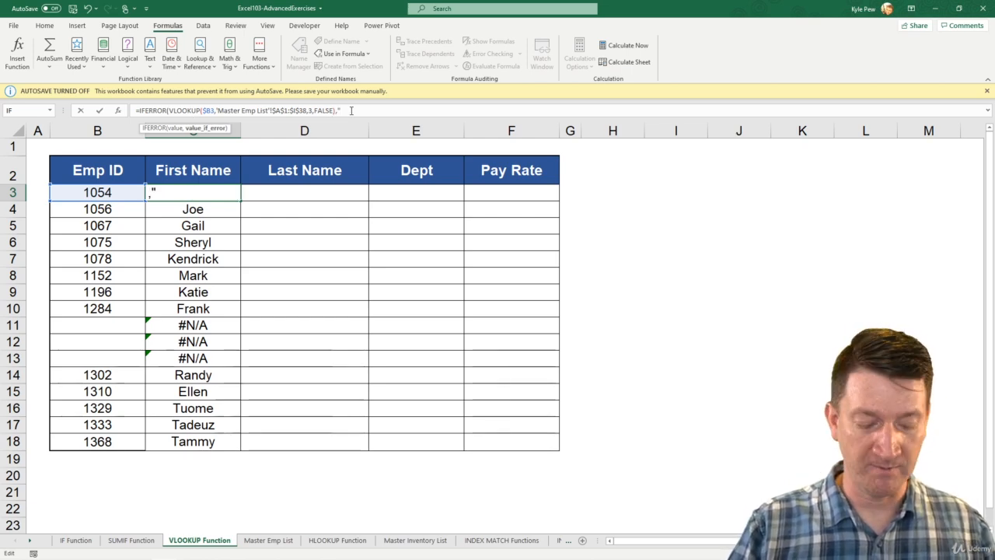
text(EMP ID NOT)
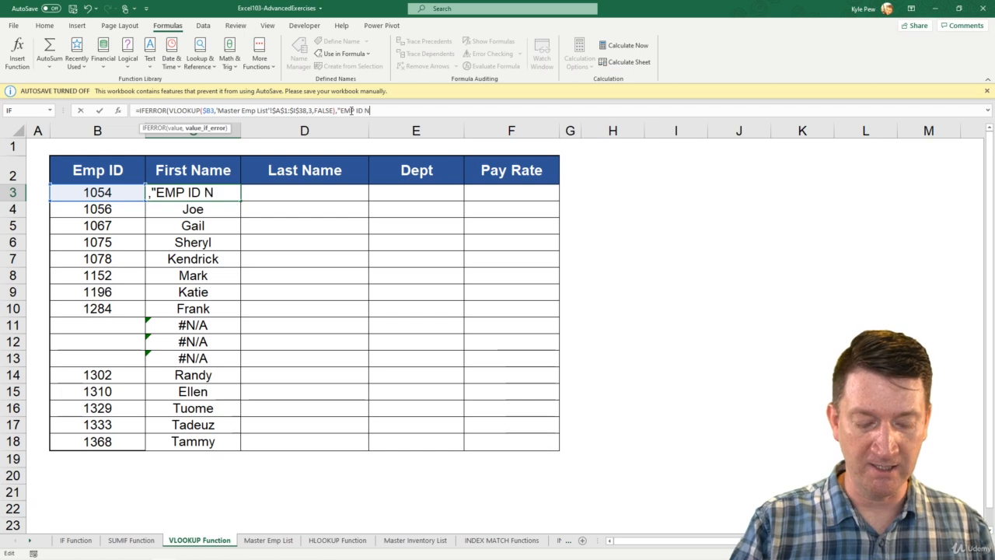
text(FO)
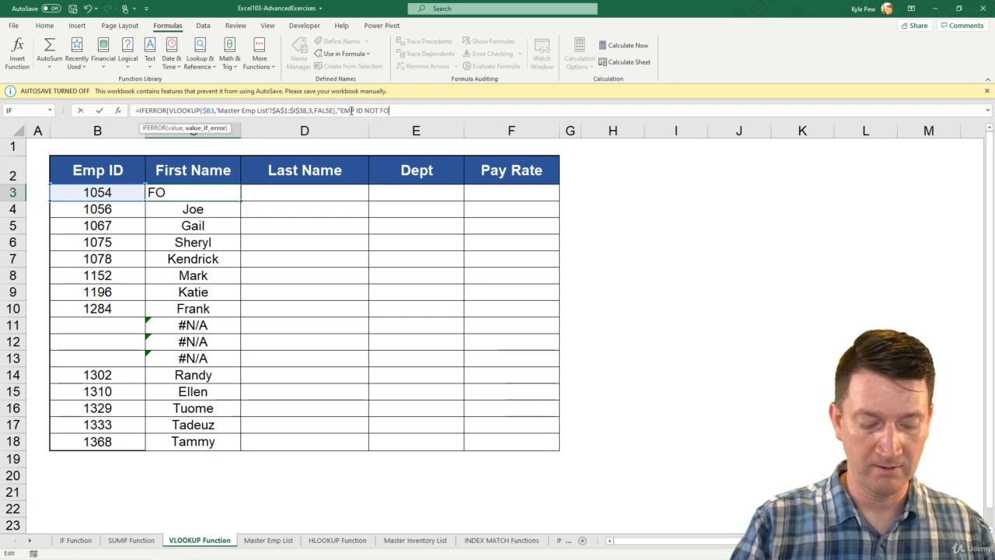
text(UND))
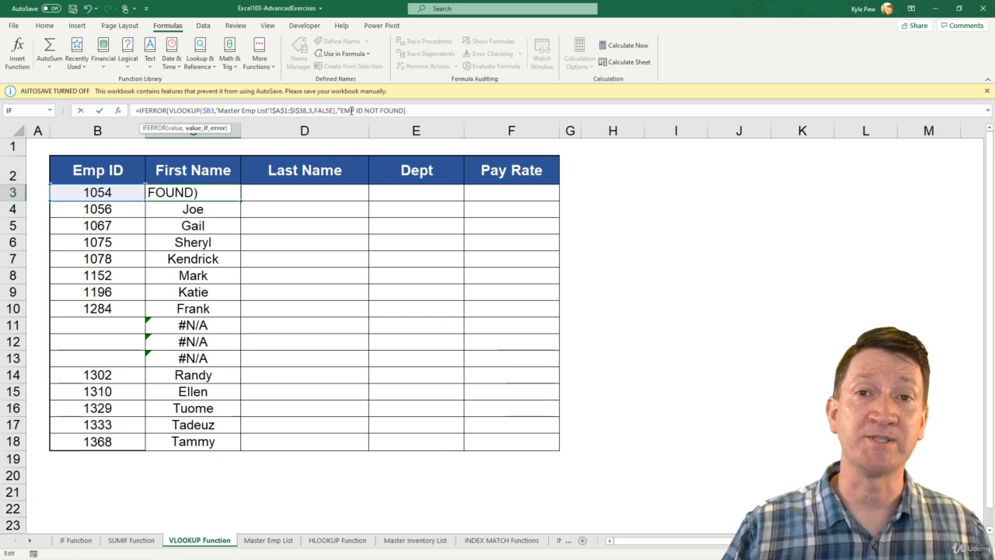
click(404, 110)
text(")
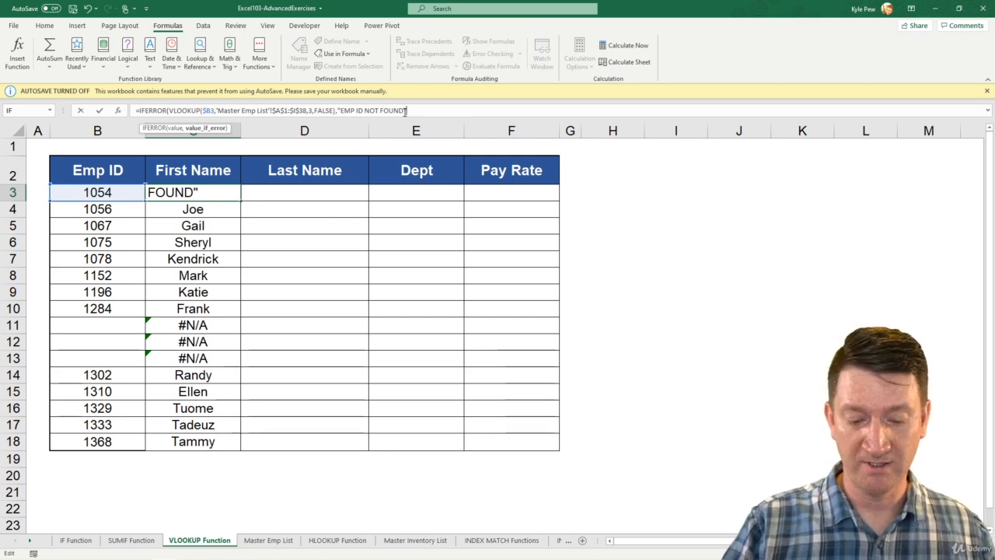
text())
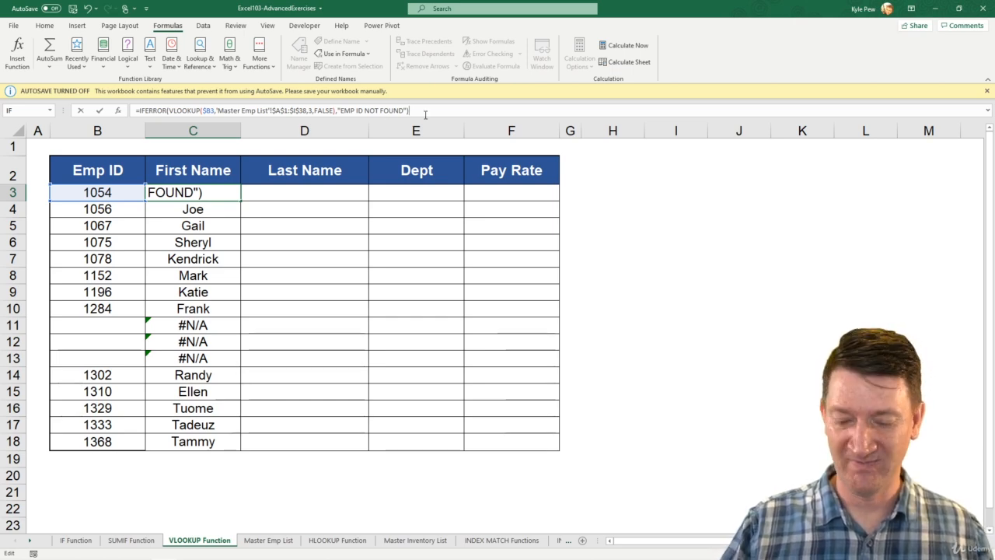
key(Return)
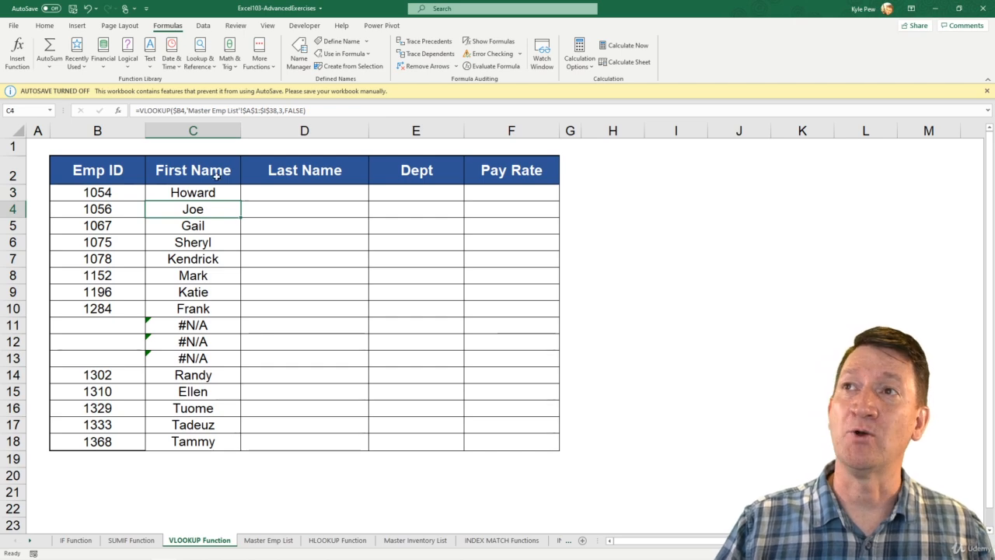
- Fill the IFERROR formula from C3 down to C18 and widen column C to fit the error text
click(218, 194)
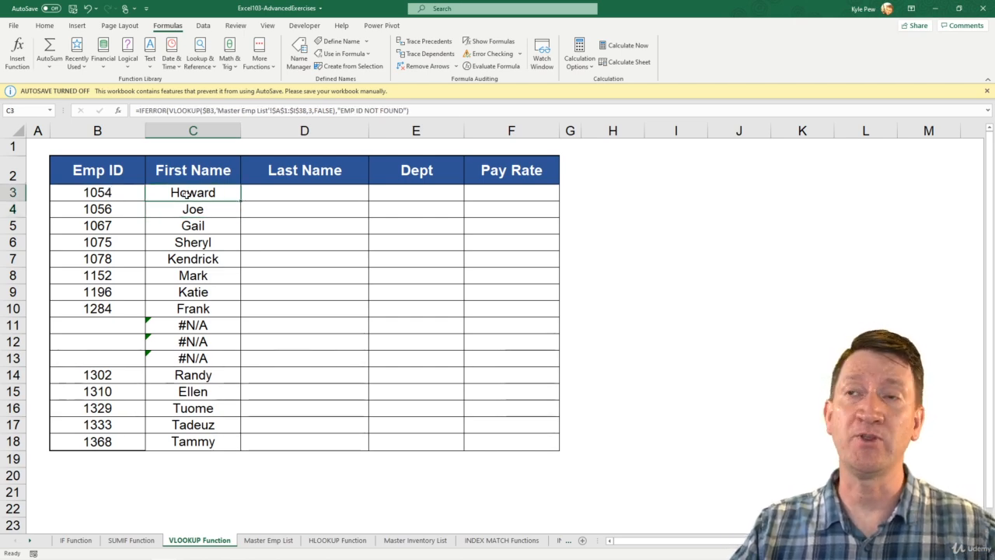
drag(239, 200, 230, 441)
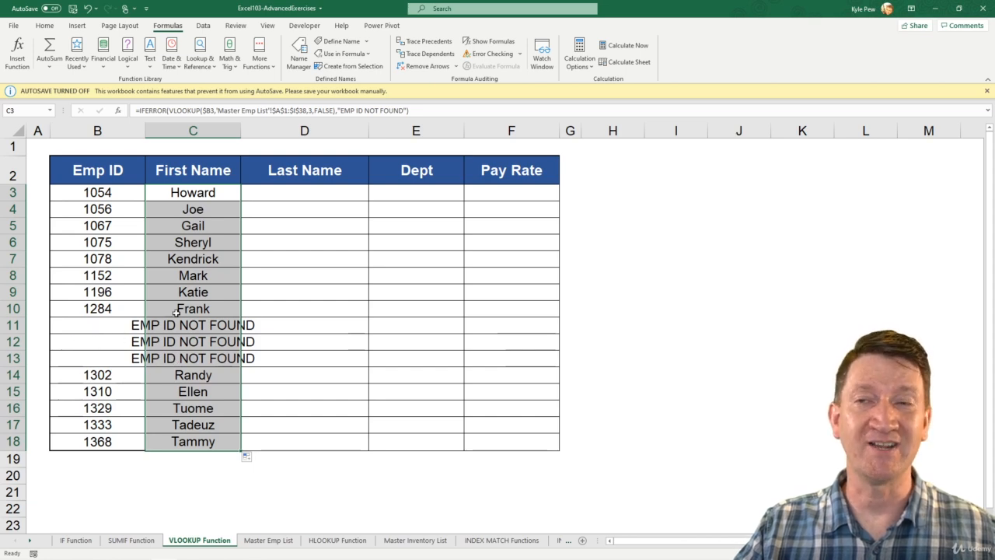
drag(239, 136, 287, 136)
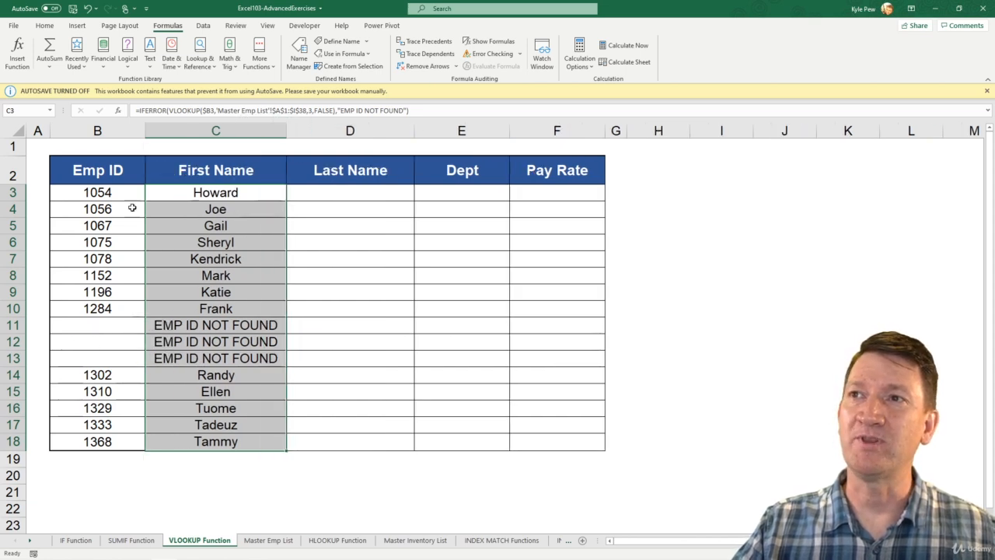
- Test the formula by entering the unlisted Emp ID 100 in B11 and the same Emp ID as B3 in B12
click(54, 328)
text(100)
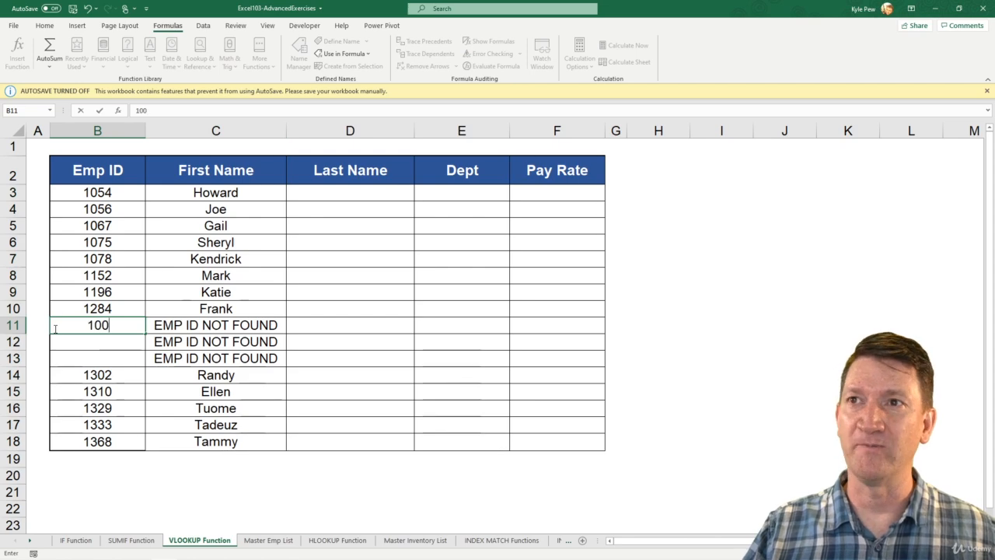
key(Return)
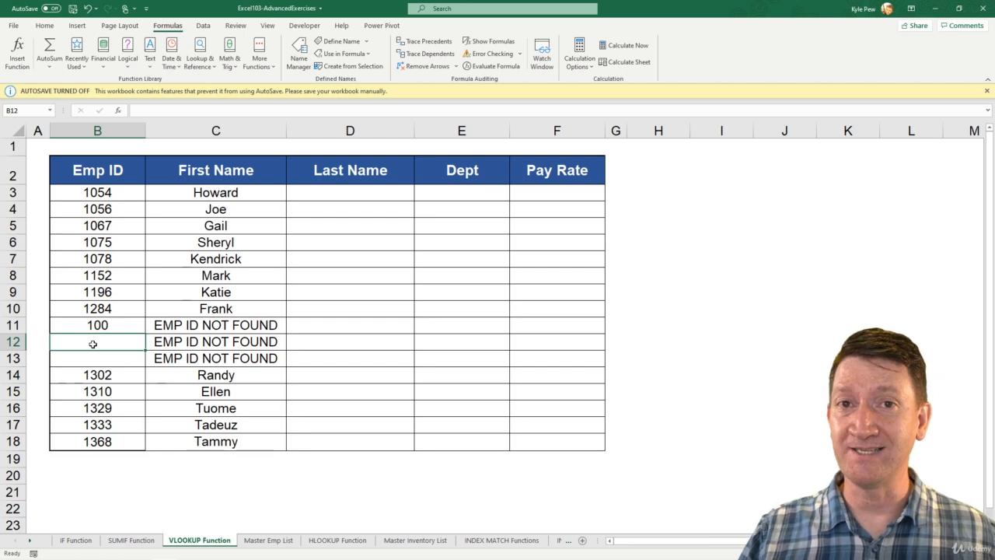
text(1054)
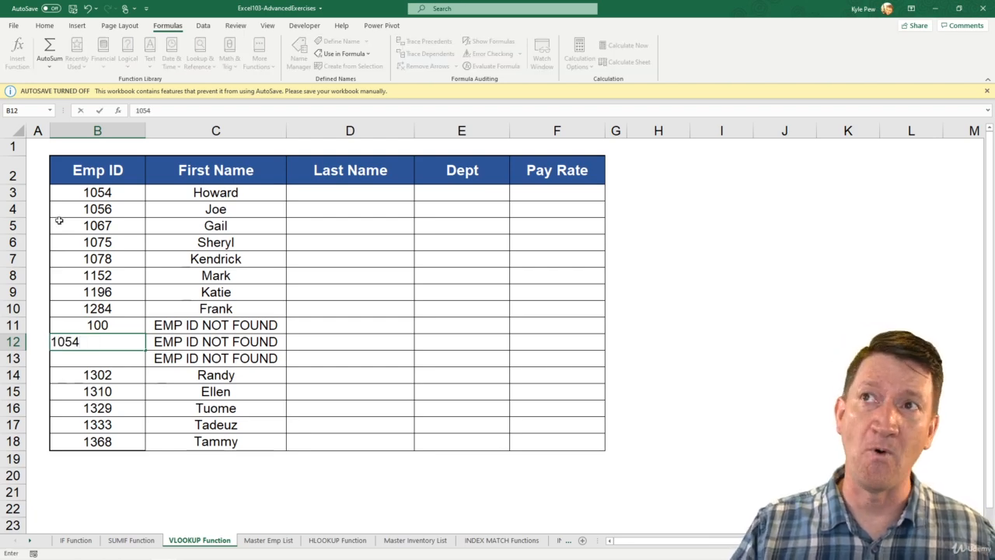
key(Return)
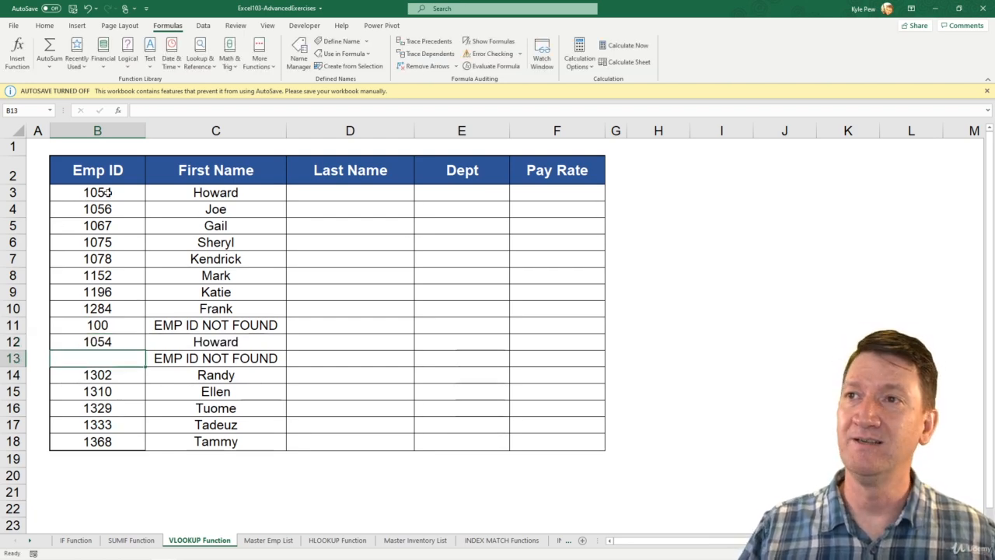